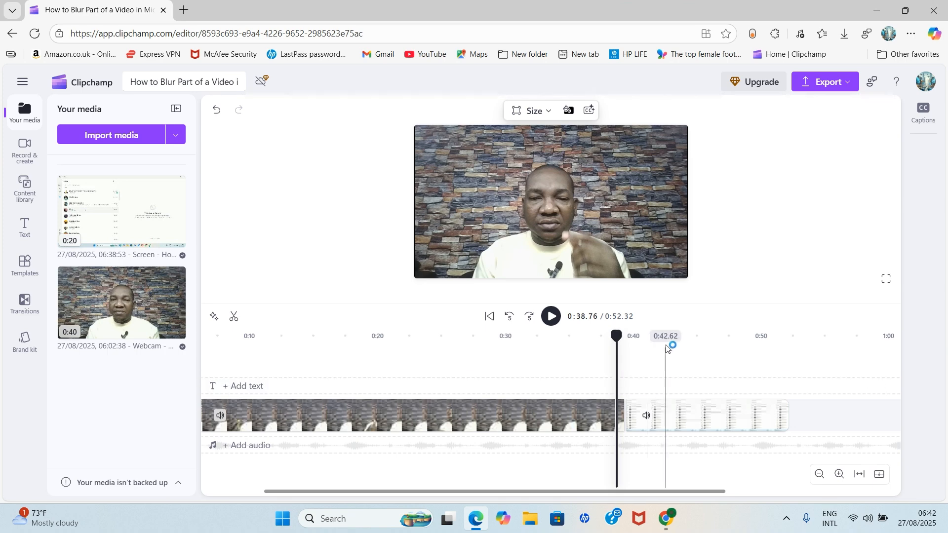
- Mute the screen-recording clip, preview its opening seconds and return the playhead to the clip's start
{"action": "left_click", "coordinate": [627, 352]}
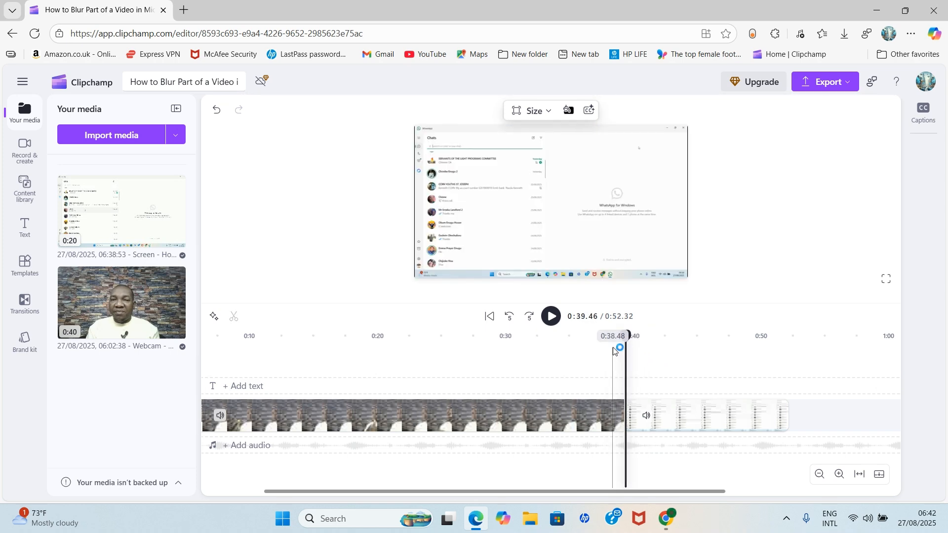
{"action": "left_click", "coordinate": [648, 419]}
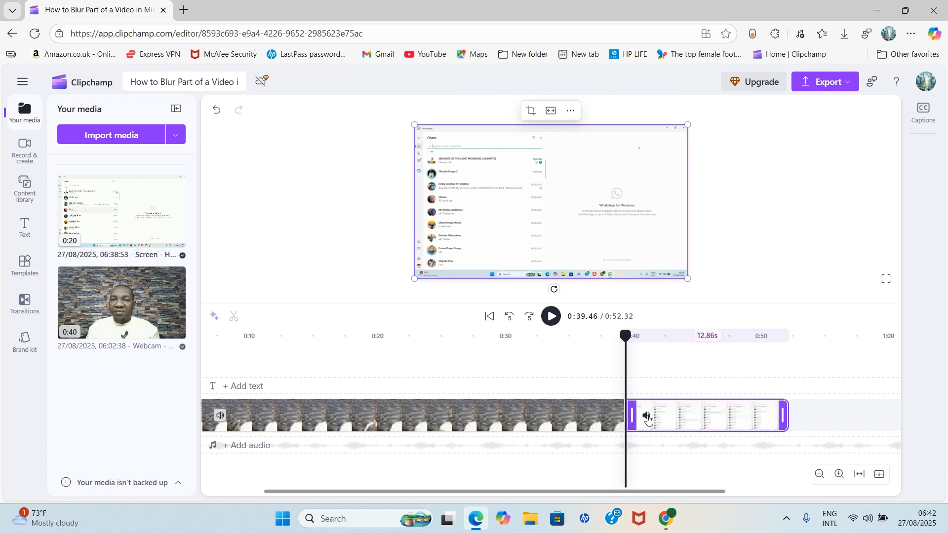
{"action": "left_click", "coordinate": [552, 318]}
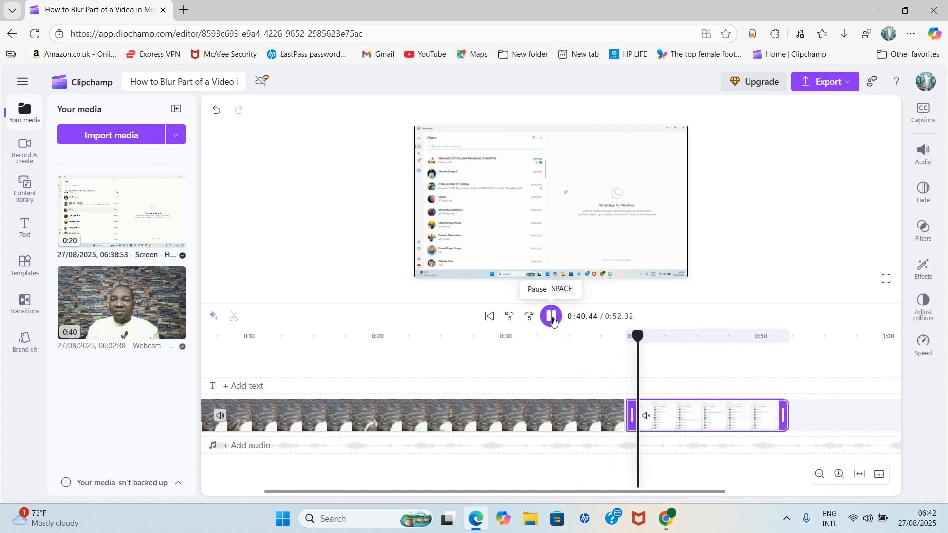
{"action": "left_click", "coordinate": [551, 318]}
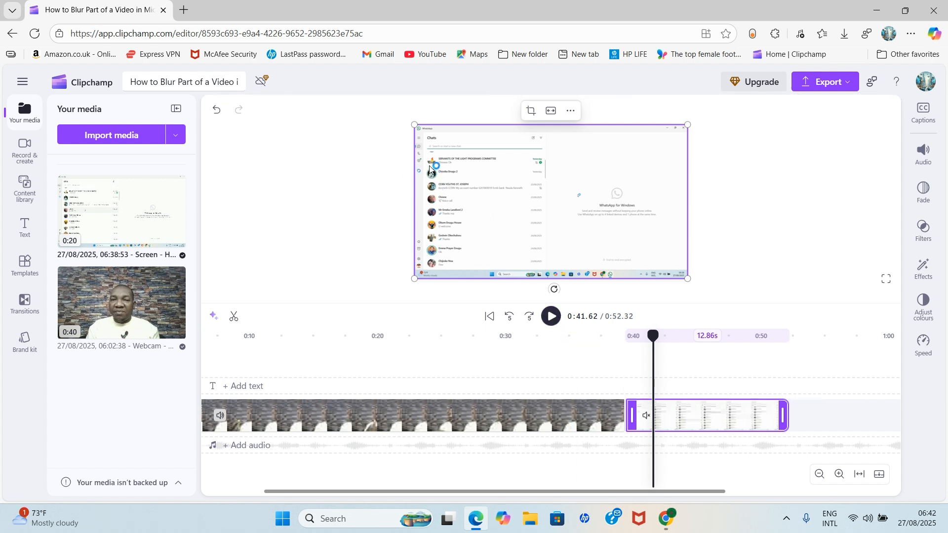
{"action": "left_click", "coordinate": [625, 366]}
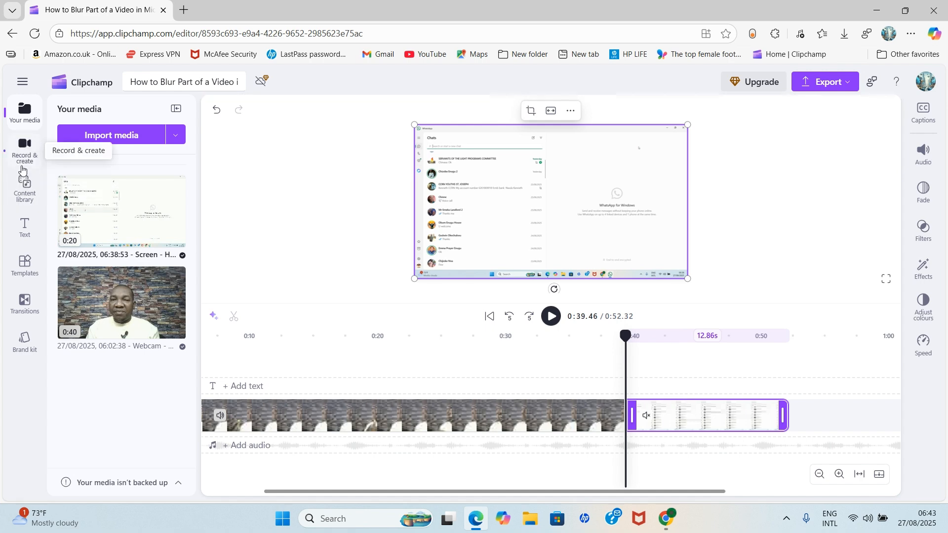
- Browse the content library and search it for "Blurry"
{"action": "left_click", "coordinate": [26, 197]}
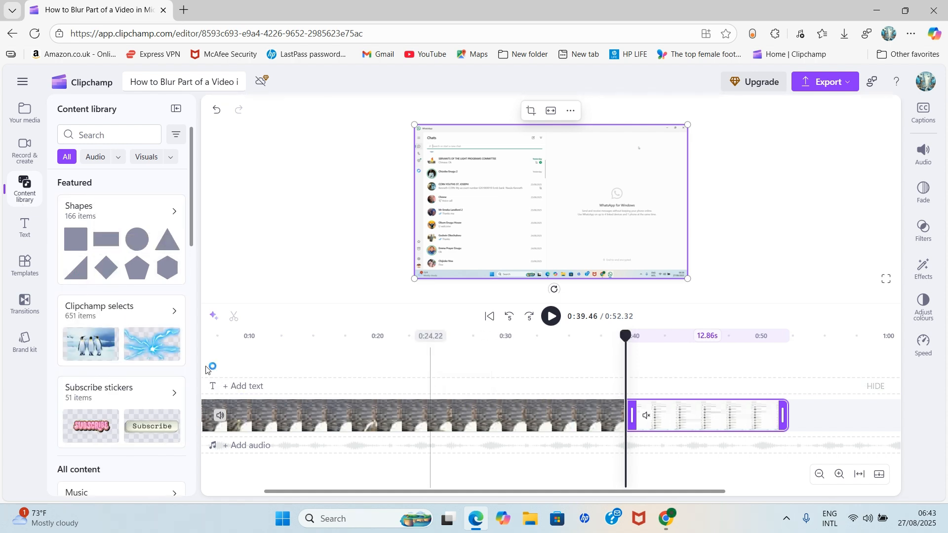
{"action": "scroll", "coordinate": [109, 402], "scroll_direction": "down", "scroll_amount": 4}
{"action": "scroll", "coordinate": [121, 407], "scroll_direction": "up", "scroll_amount": 1}
{"action": "scroll", "coordinate": [121, 408], "scroll_direction": "down", "scroll_amount": 5}
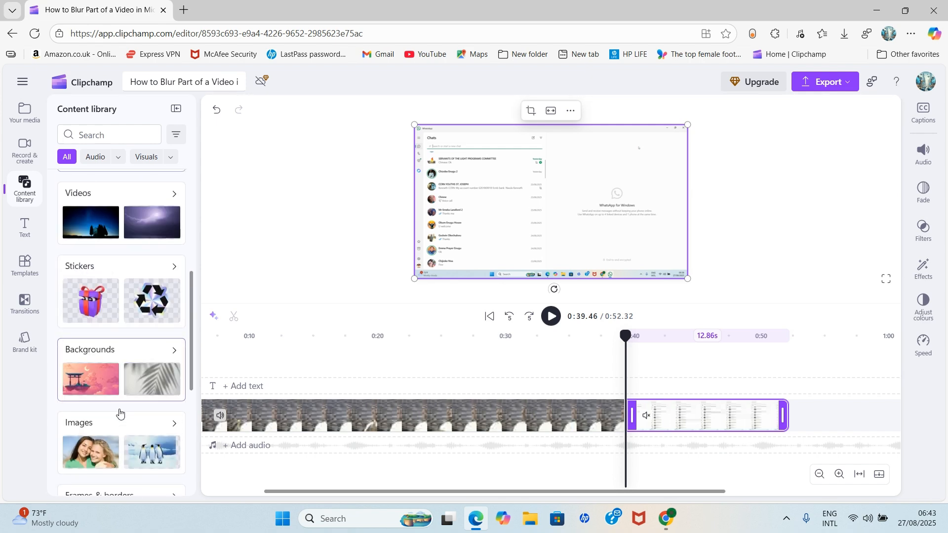
{"action": "scroll", "coordinate": [116, 413], "scroll_direction": "up", "scroll_amount": 8}
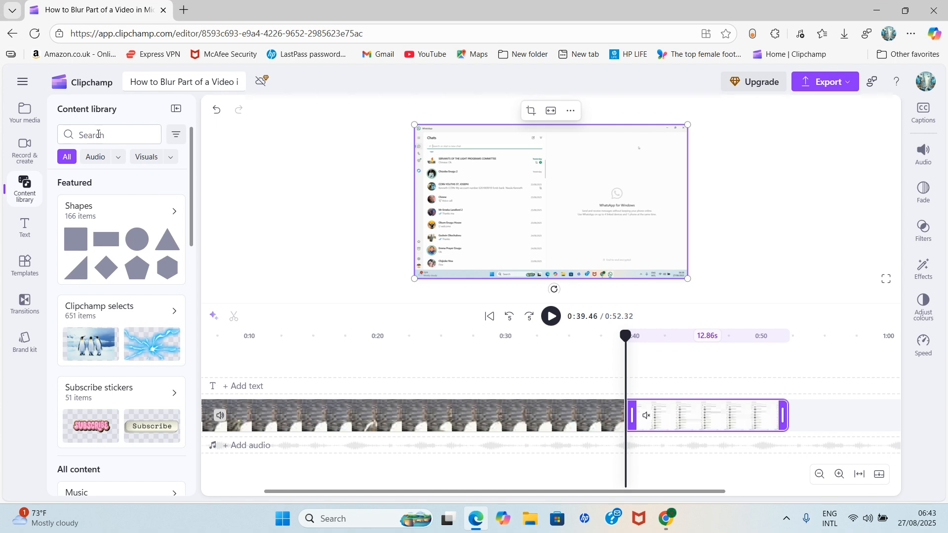
{"action": "left_click", "coordinate": [98, 135]}
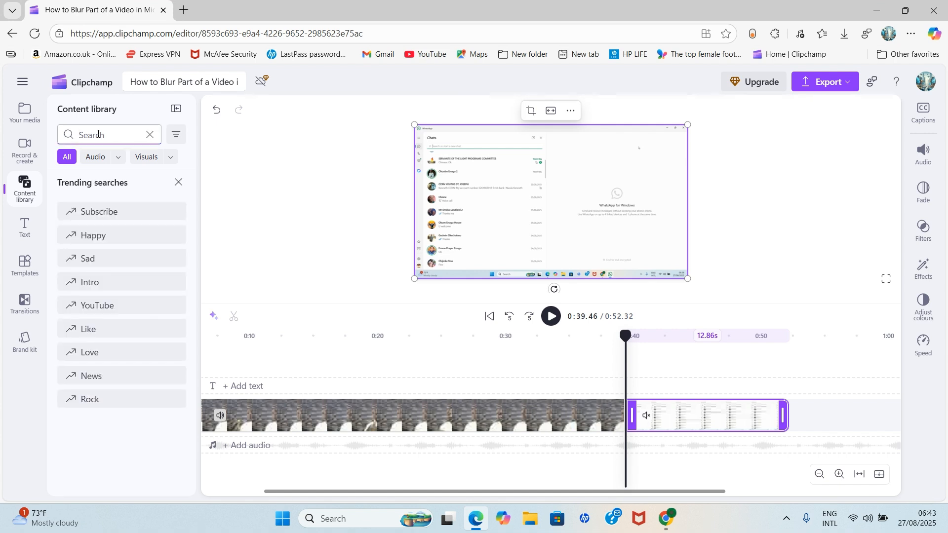
{"action": "type", "text": "B"}
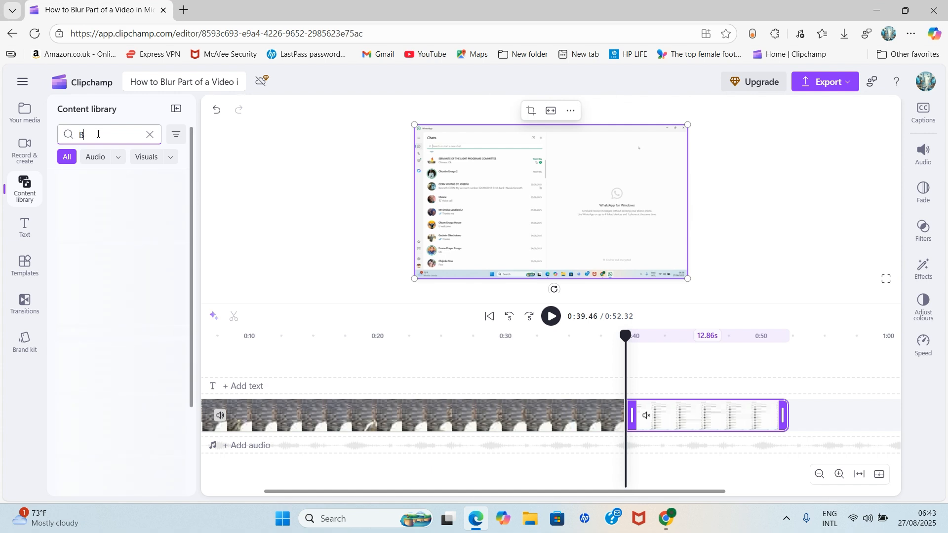
{"action": "type", "text": "lurry"}
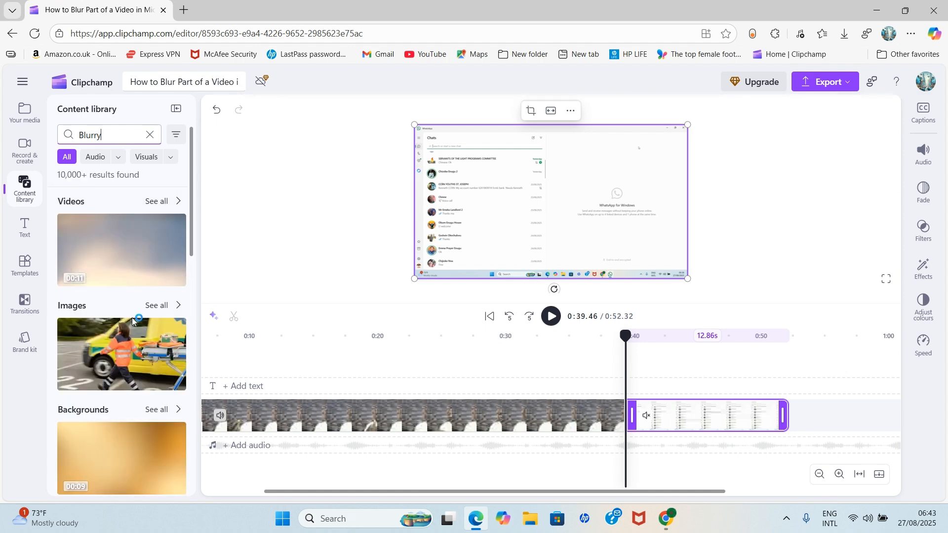
- Add the black-and-white pixelated censor sticker from the GIPHY stickers above the screen recording, aligned with that clip's start
{"action": "scroll", "coordinate": [113, 318], "scroll_direction": "down", "scroll_amount": 1}
{"action": "scroll", "coordinate": [113, 319], "scroll_direction": "down", "scroll_amount": 10}
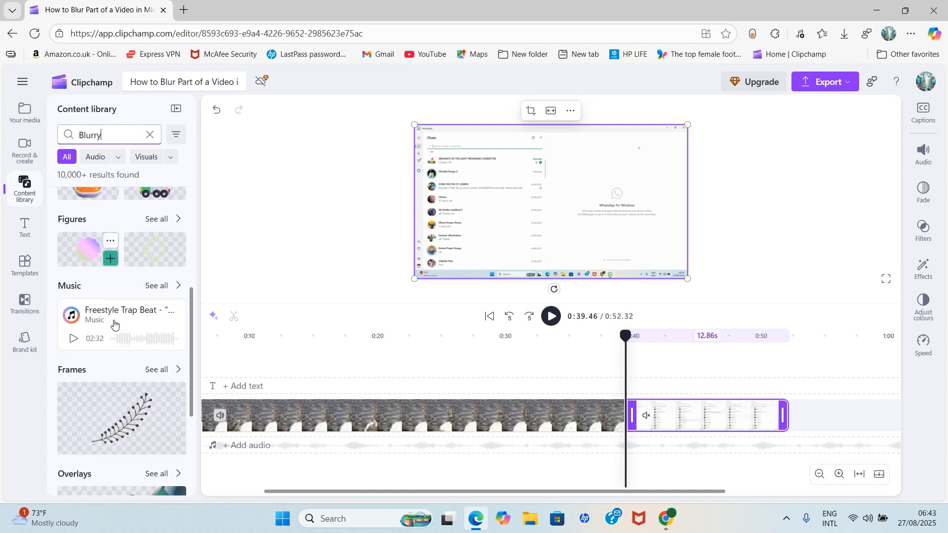
{"action": "scroll", "coordinate": [114, 325], "scroll_direction": "down", "scroll_amount": 3}
{"action": "scroll", "coordinate": [113, 327], "scroll_direction": "up", "scroll_amount": 5}
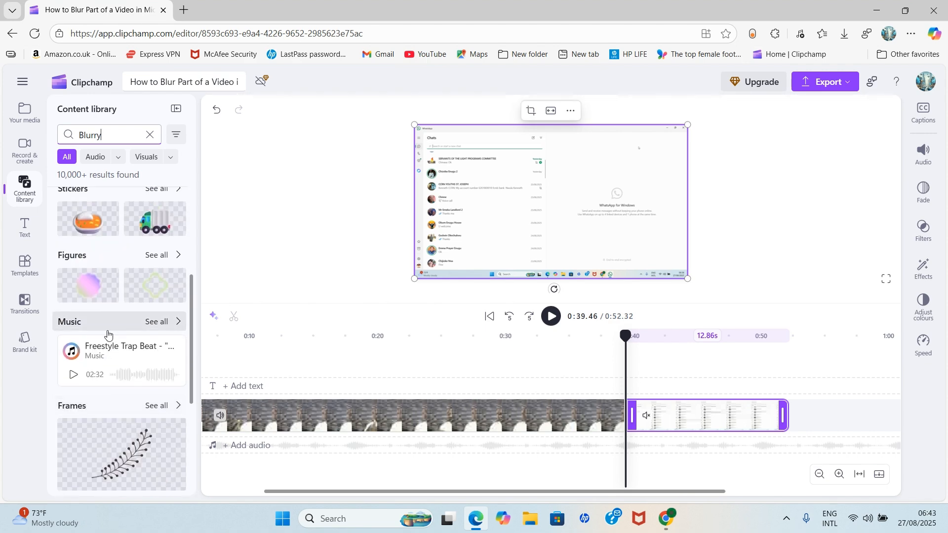
{"action": "scroll", "coordinate": [109, 331], "scroll_direction": "down", "scroll_amount": 4}
{"action": "scroll", "coordinate": [108, 333], "scroll_direction": "down", "scroll_amount": 2}
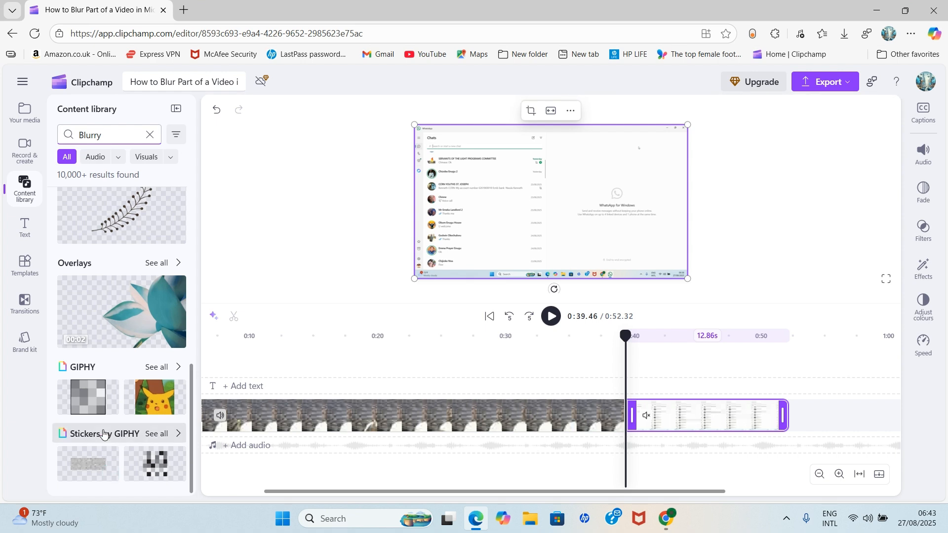
{"action": "mouse_move", "coordinate": [99, 457]}
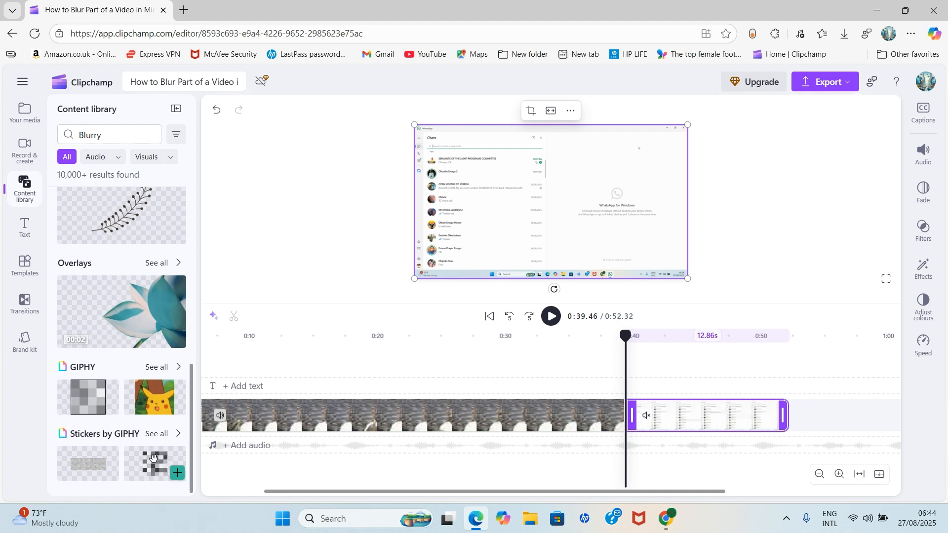
{"action": "left_click_drag", "start_coordinate": [153, 458], "coordinate": [746, 382]}
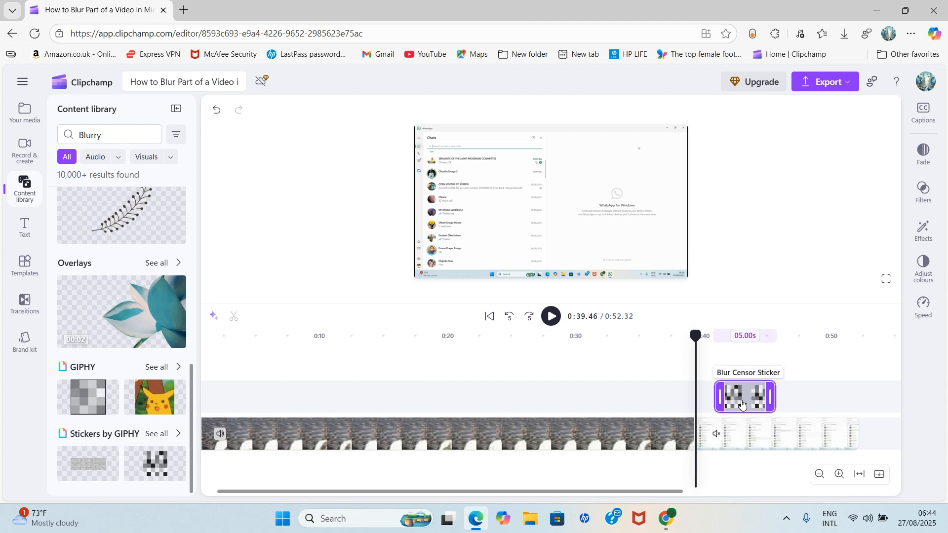
{"action": "left_click_drag", "start_coordinate": [741, 403], "coordinate": [723, 397]}
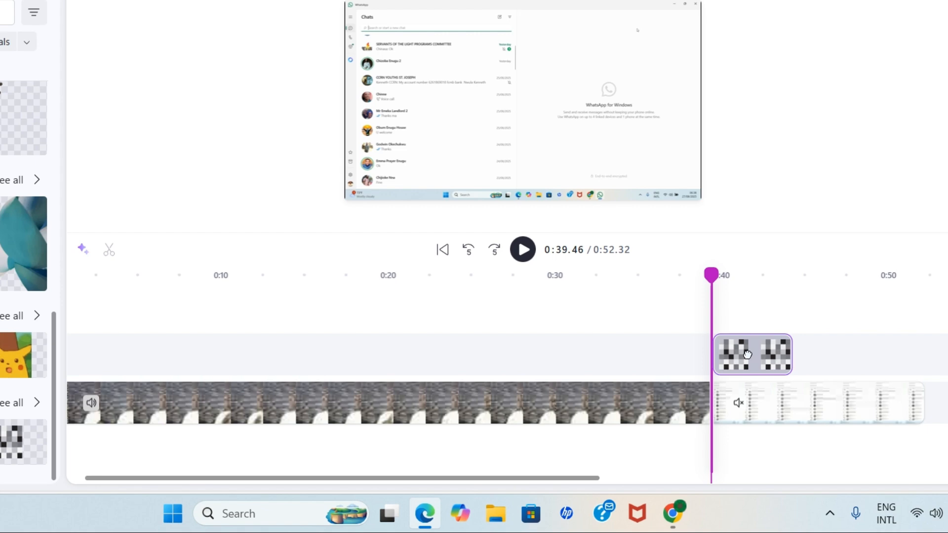
- Shrink the censor sticker and place it over the upper chat profile pictures in the preview
{"action": "left_click", "coordinate": [747, 353]}
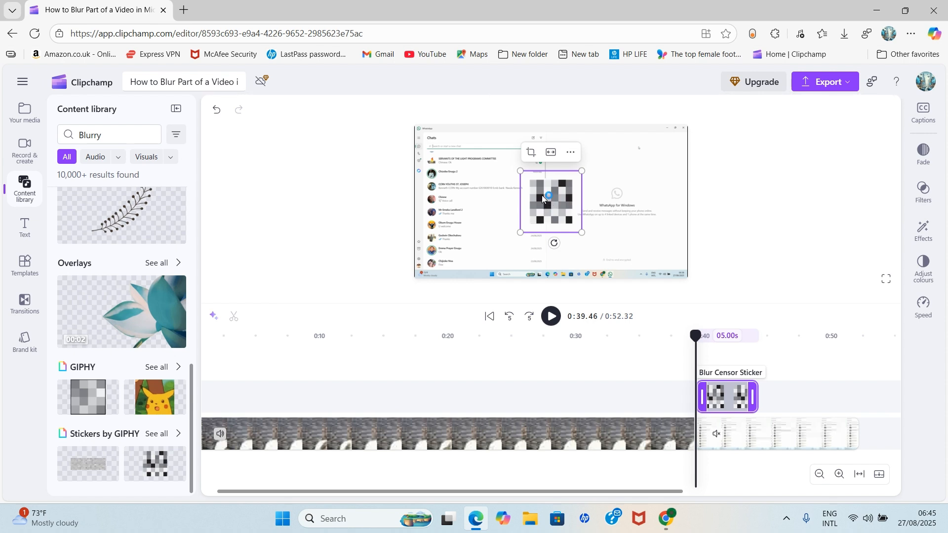
{"action": "left_click_drag", "start_coordinate": [541, 194], "coordinate": [434, 179]}
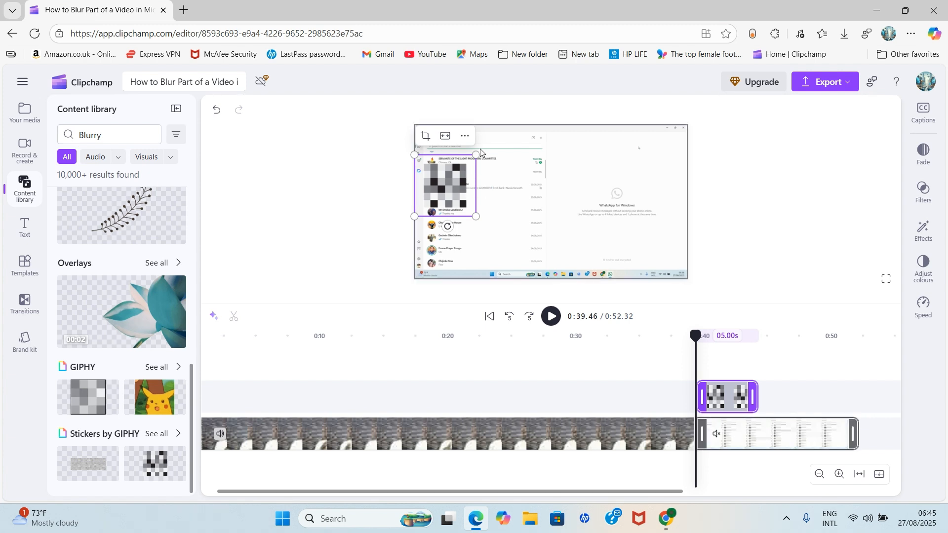
{"action": "left_click_drag", "start_coordinate": [476, 154], "coordinate": [454, 162]}
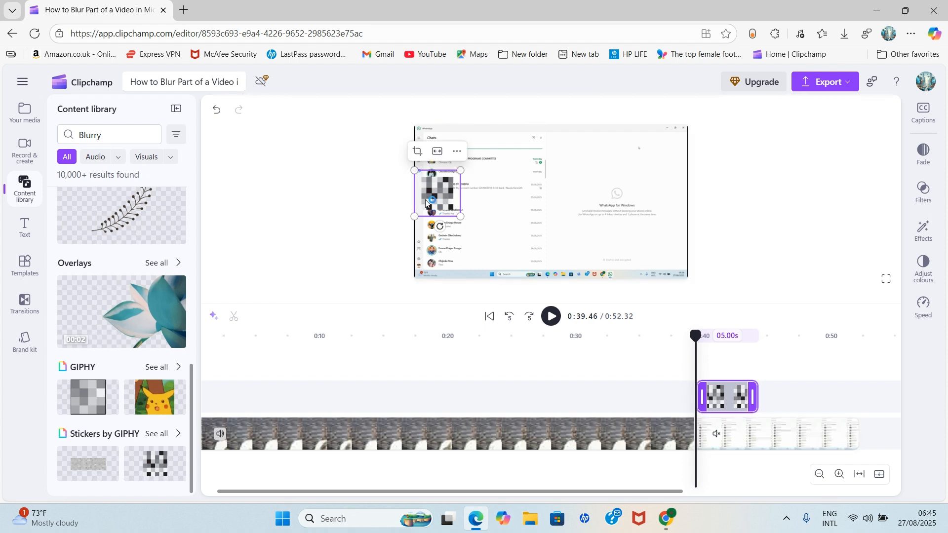
{"action": "left_click_drag", "start_coordinate": [428, 204], "coordinate": [424, 195]}
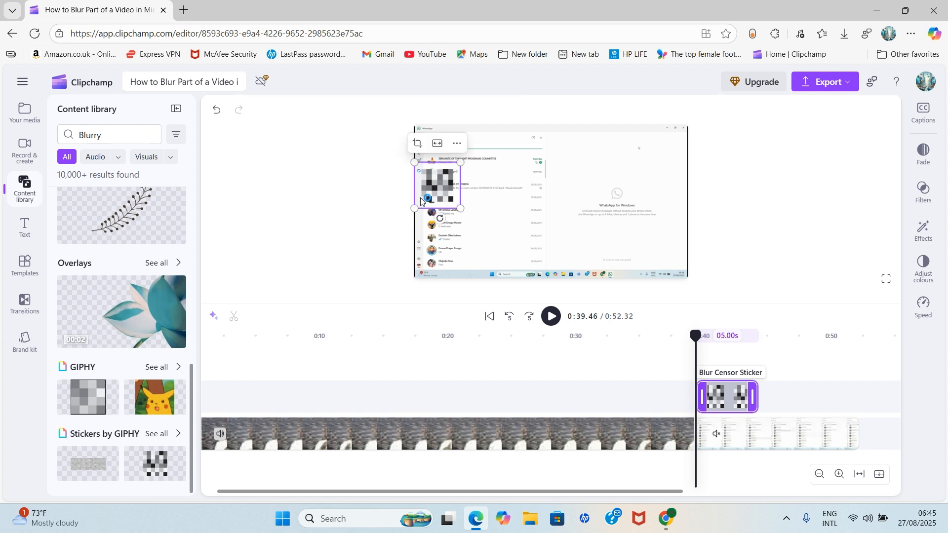
- Crop the censor sticker to a narrow vertical strip covering only the upper chat profile pictures
{"action": "left_click", "coordinate": [418, 145]}
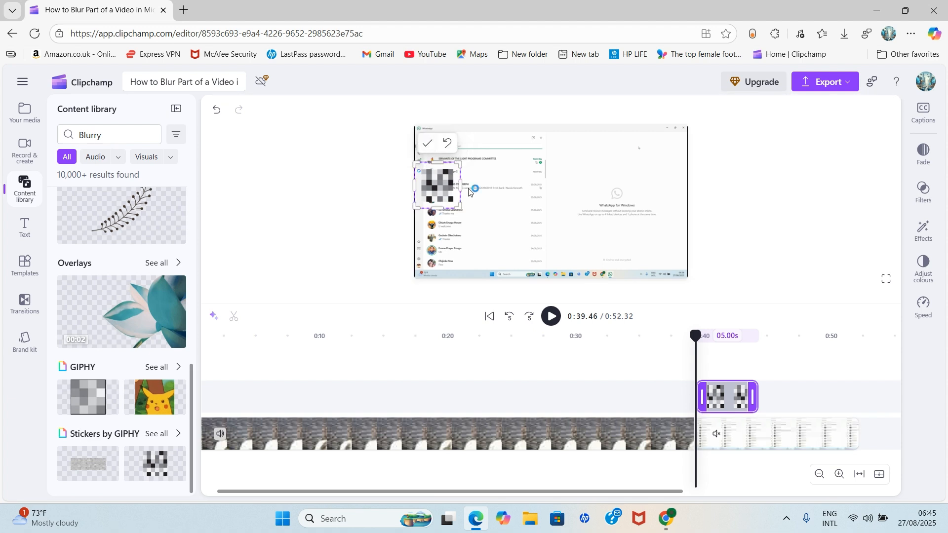
{"action": "left_click_drag", "start_coordinate": [463, 184], "coordinate": [431, 183]}
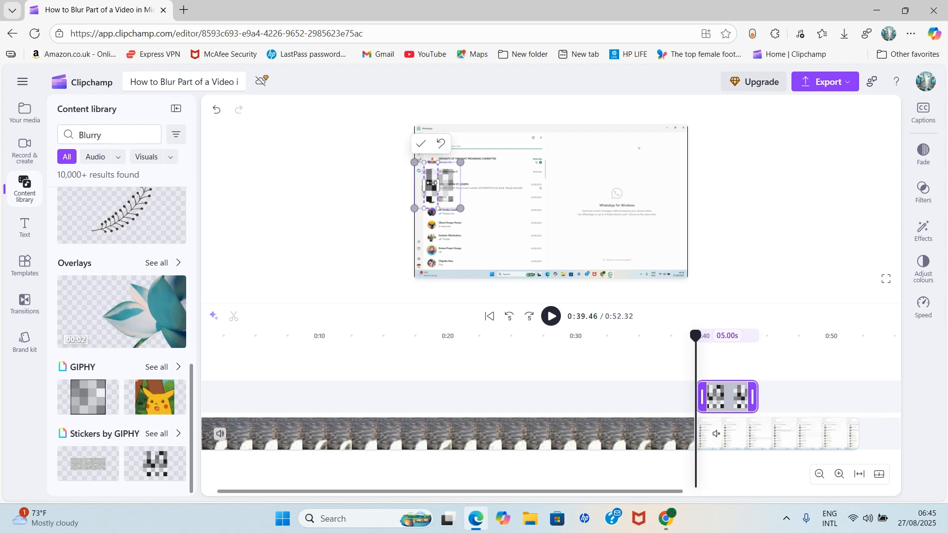
{"action": "left_click", "coordinate": [424, 151]}
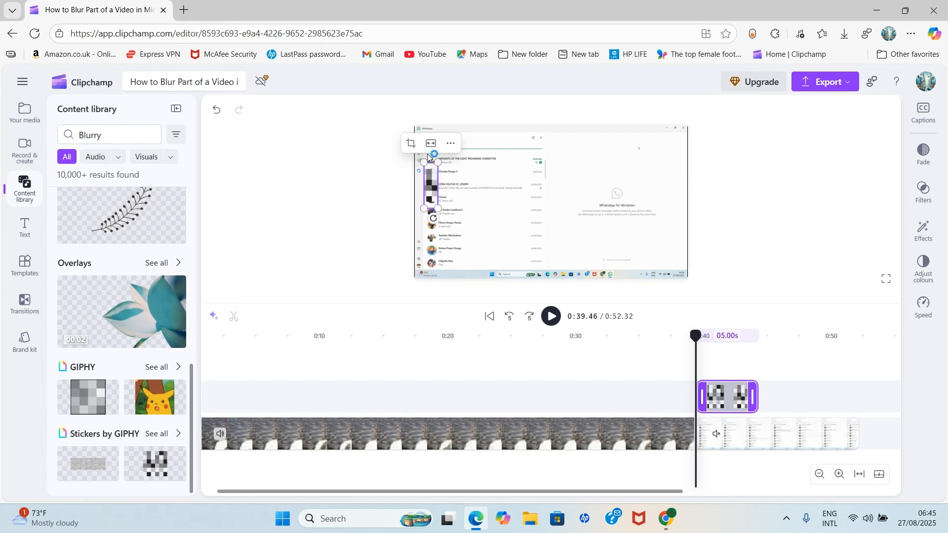
{"action": "left_click", "coordinate": [411, 144]}
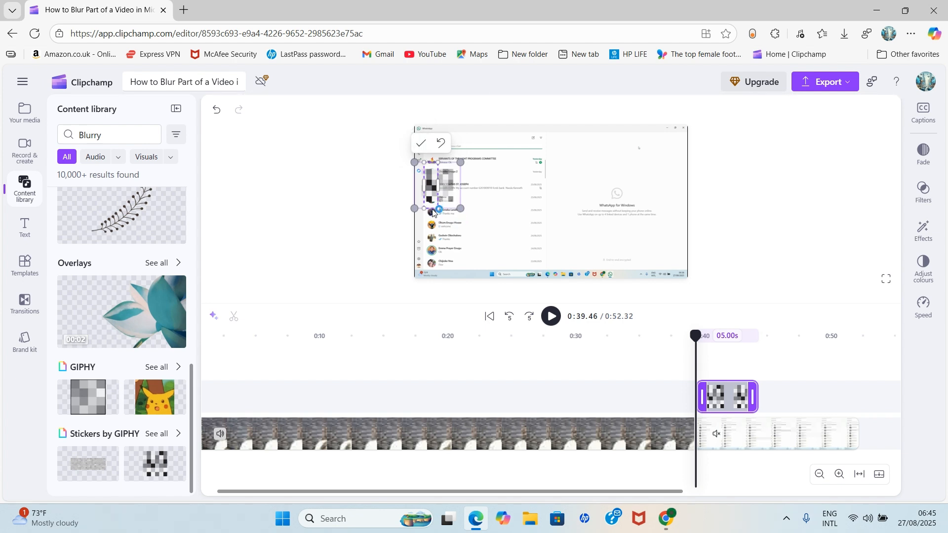
{"action": "mouse_move", "coordinate": [426, 210]}
{"action": "left_mouse_down"}
{"action": "mouse_move", "coordinate": [427, 193]}
{"action": "mouse_move", "coordinate": [422, 203]}
{"action": "left_mouse_up"}
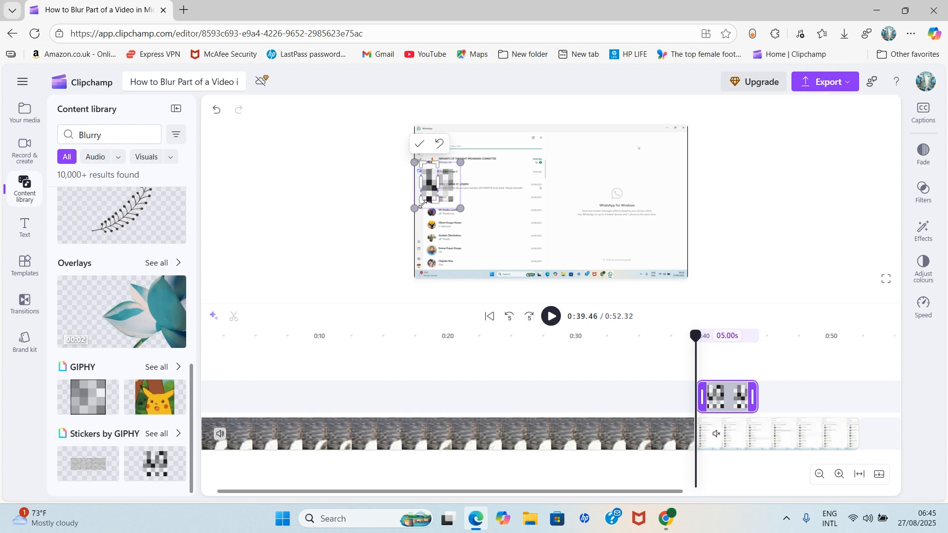
{"action": "left_click", "coordinate": [420, 146]}
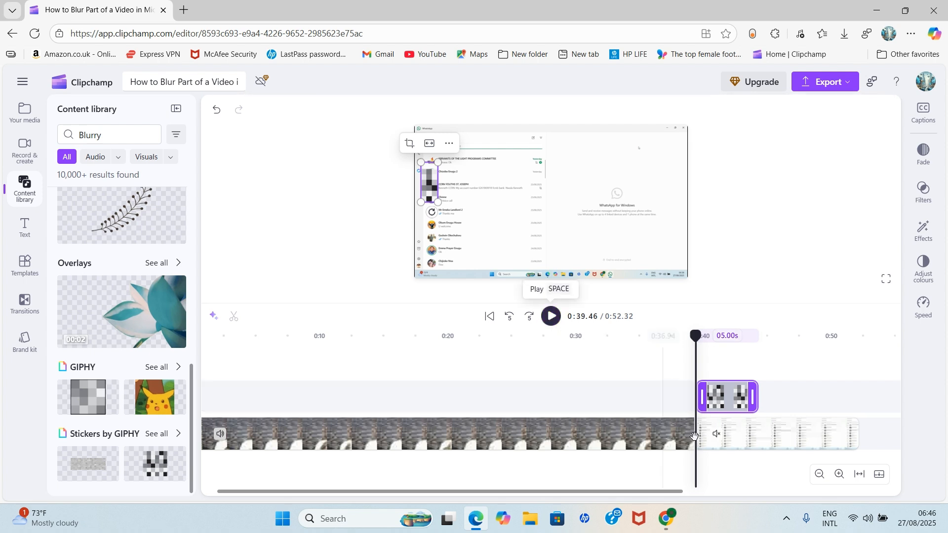
- Play back the start of the censored section and delete the censor sticker from the timeline
{"action": "left_click", "coordinate": [548, 315]}
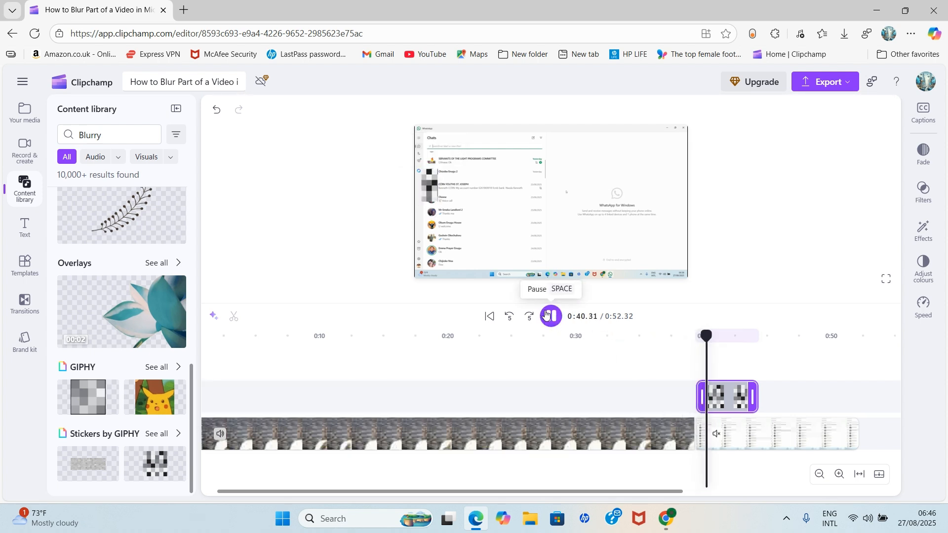
{"action": "left_click", "coordinate": [548, 315]}
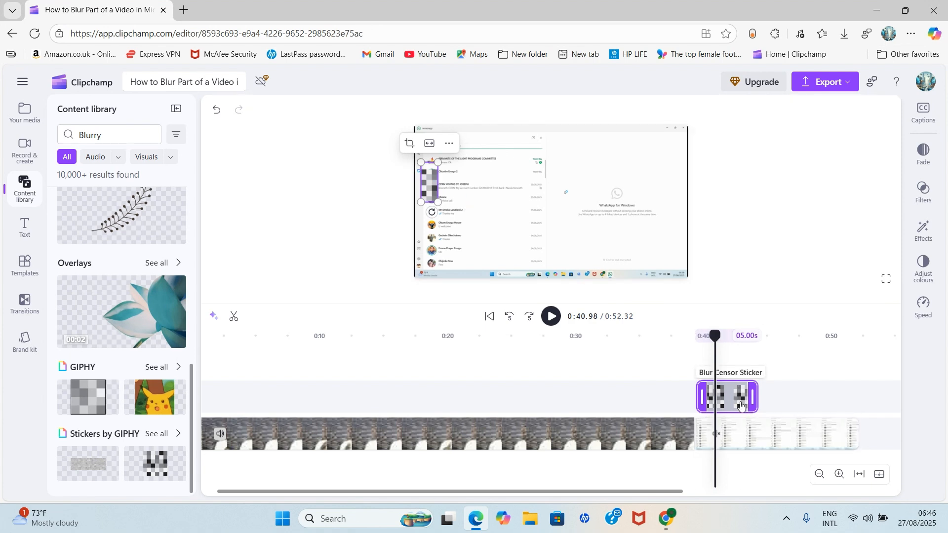
{"action": "key", "text": "Delete"}
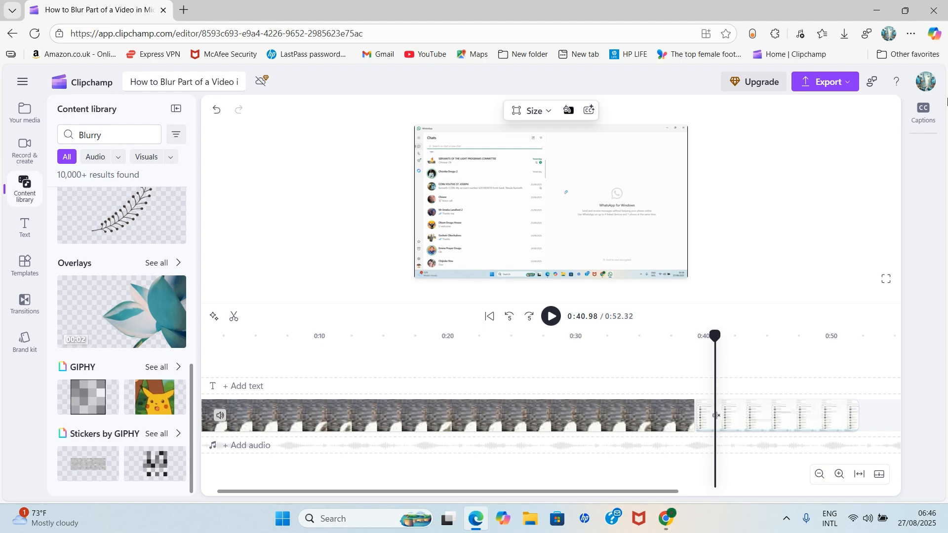
- Clear the "Blurry" search and return to the featured shapes in the content library
{"action": "mouse_move", "coordinate": [144, 468]}
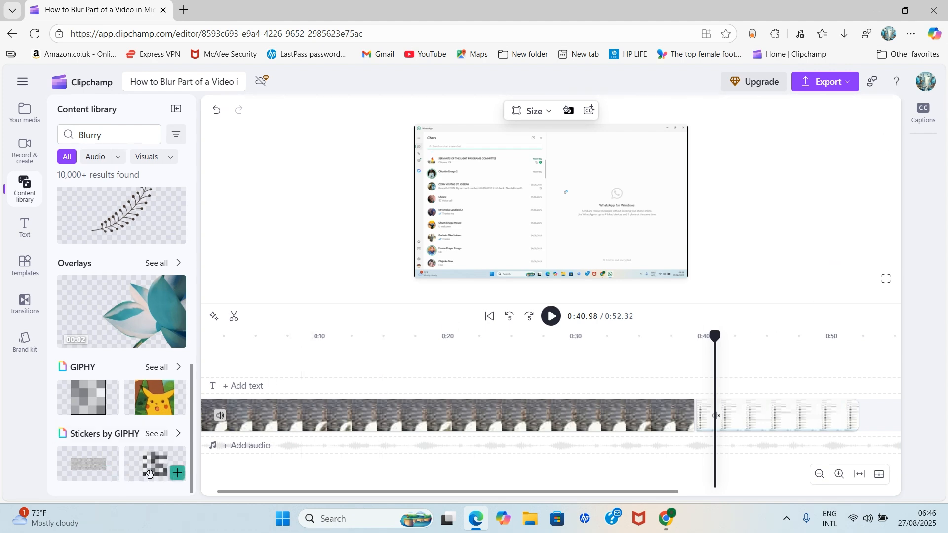
{"action": "left_click", "coordinate": [127, 131]}
{"action": "key", "text": "BackSpace"}
{"action": "key", "text": "BackSpace"}
{"action": "key", "text": "BackSpace"}
{"action": "key", "text": "BackSpace"}
{"action": "key", "text": "BackSpace"}
{"action": "key", "text": "BackSpace"}
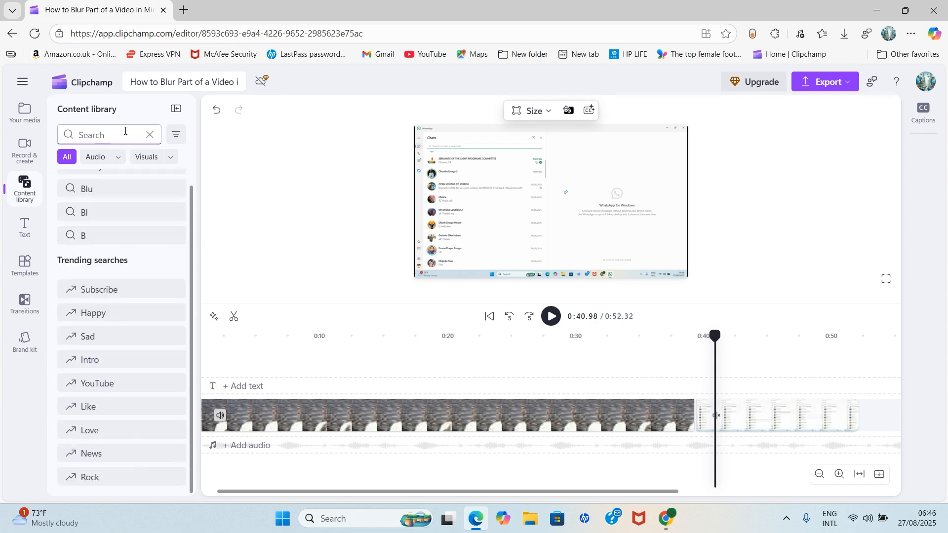
{"action": "left_click", "coordinate": [150, 135]}
{"action": "left_click", "coordinate": [150, 136]}
{"action": "left_click", "coordinate": [150, 135]}
{"action": "left_click", "coordinate": [27, 224]}
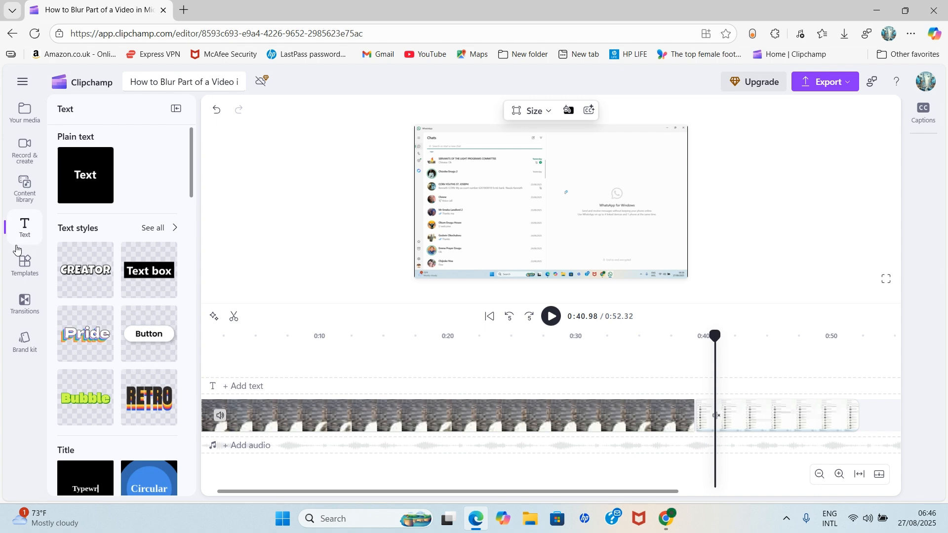
{"action": "left_click", "coordinate": [21, 199]}
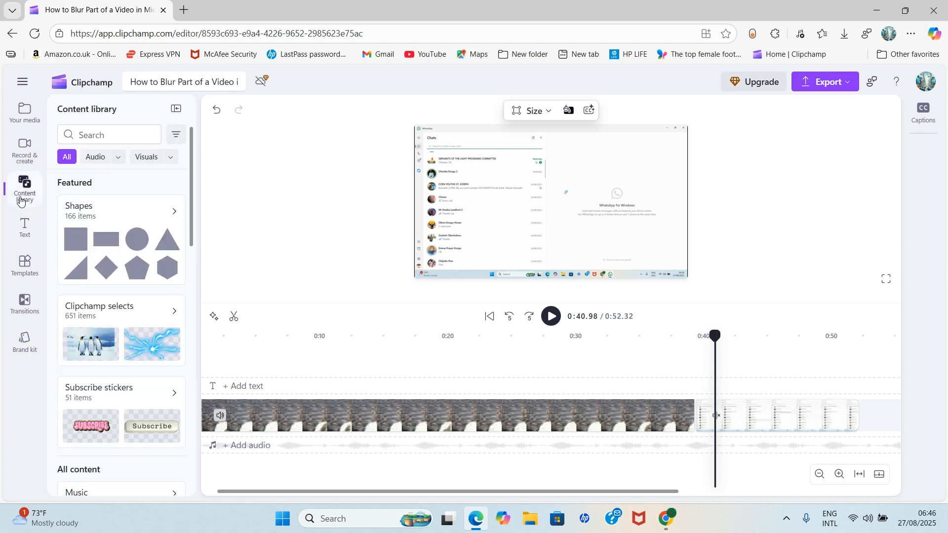
{"action": "mouse_move", "coordinate": [104, 241]}
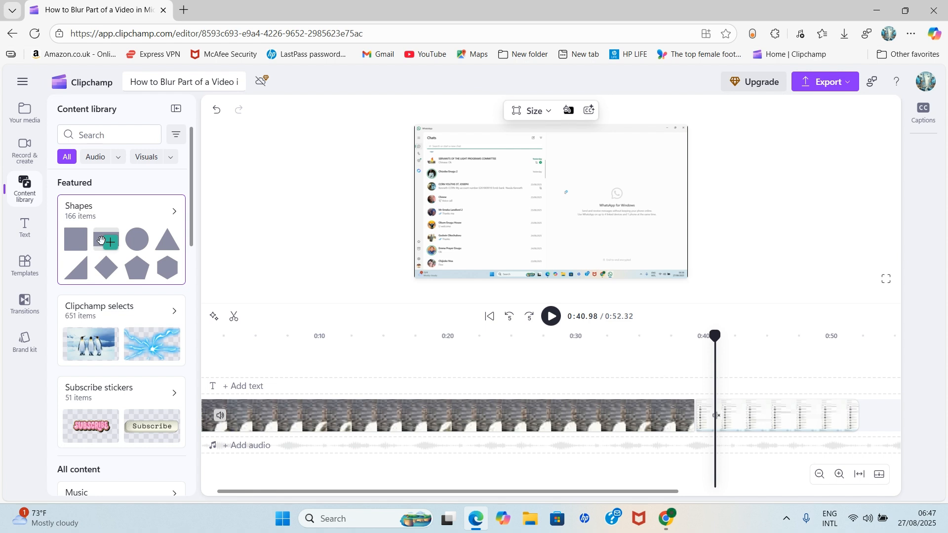
- Add a rectangle above the start of the WhatsApp clip and reshape it into a tall, narrow strip over the chat profile pictures
{"action": "left_click_drag", "start_coordinate": [106, 244], "coordinate": [706, 392]}
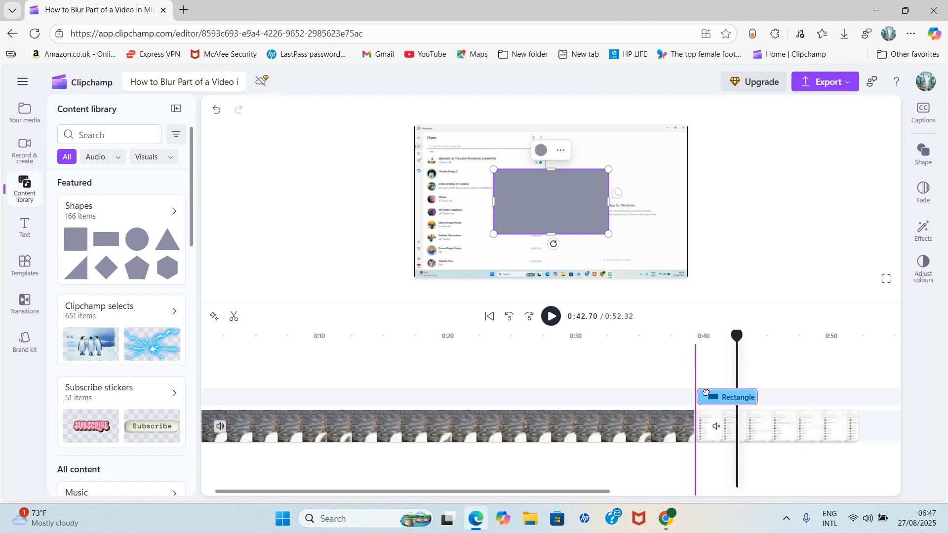
{"action": "left_click_drag", "start_coordinate": [707, 395], "coordinate": [706, 395]}
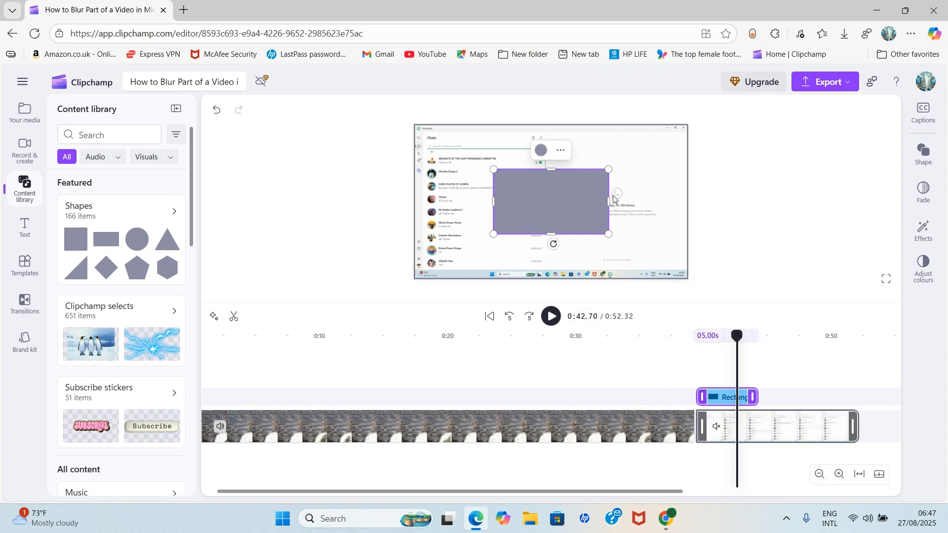
{"action": "left_click_drag", "start_coordinate": [609, 202], "coordinate": [498, 209]}
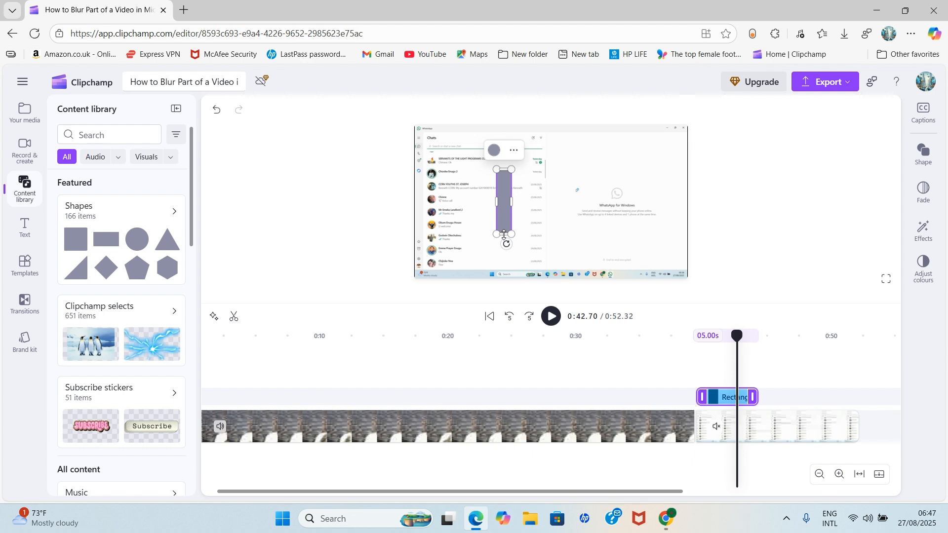
{"action": "left_click_drag", "start_coordinate": [504, 234], "coordinate": [497, 268]}
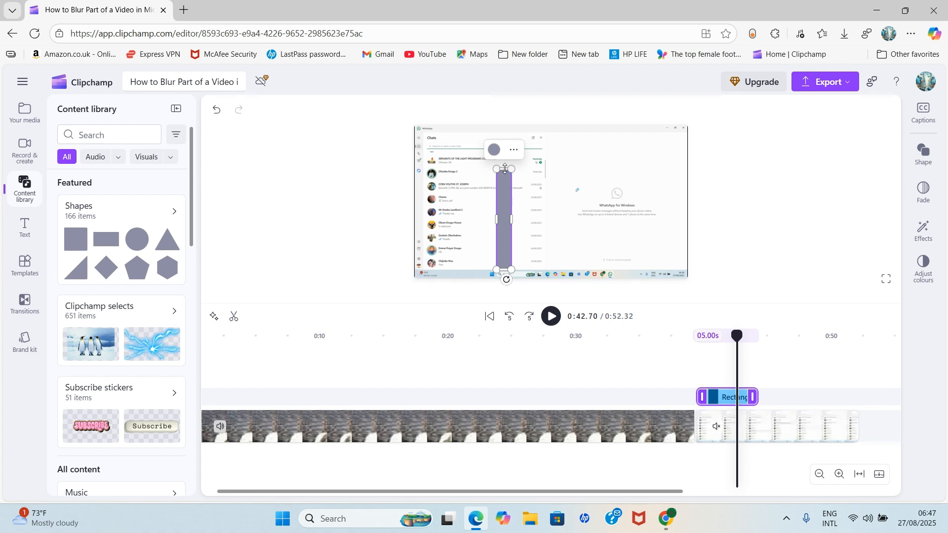
{"action": "left_click_drag", "start_coordinate": [504, 169], "coordinate": [510, 149]}
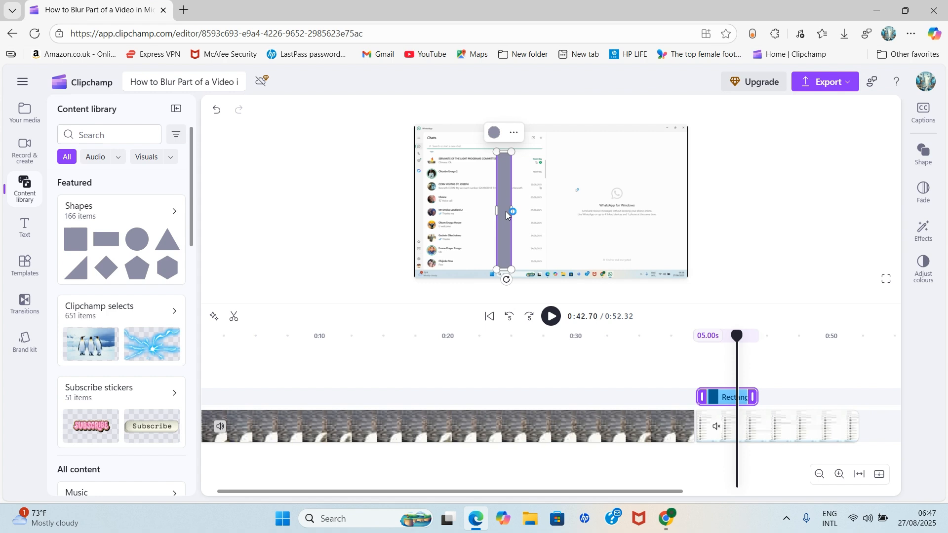
{"action": "left_click_drag", "start_coordinate": [505, 212], "coordinate": [431, 209]}
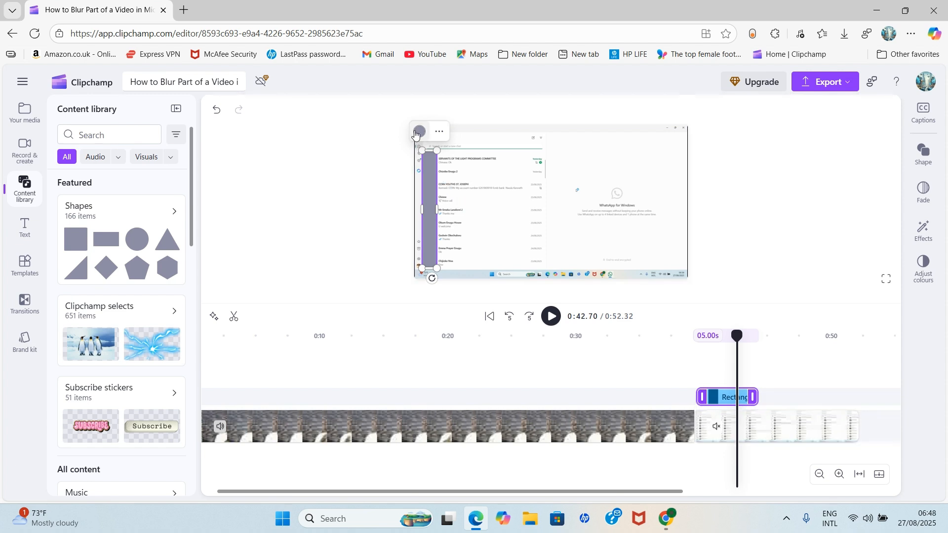
- Change the rectangle's solid fill colour to white (#FFFFFF) to match the chat background
{"action": "left_click", "coordinate": [419, 133]}
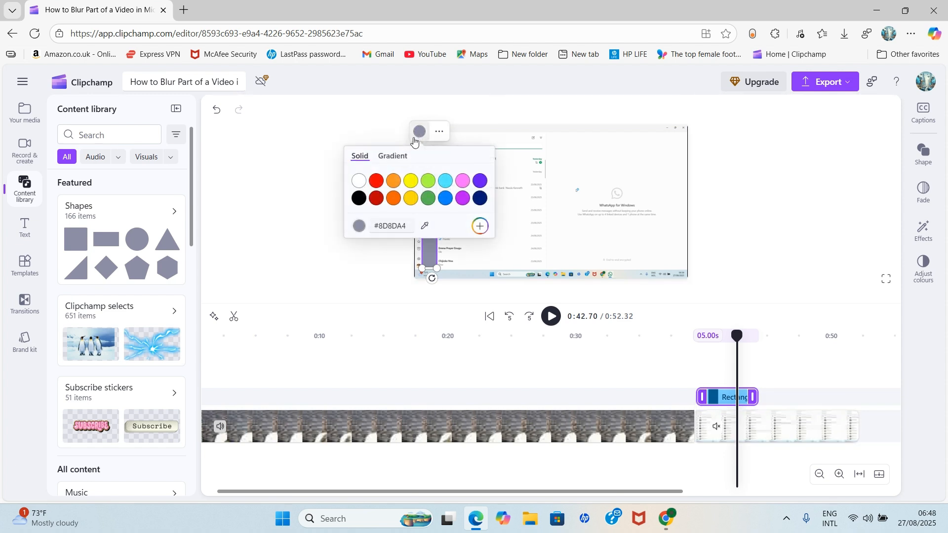
{"action": "left_click", "coordinate": [358, 181]}
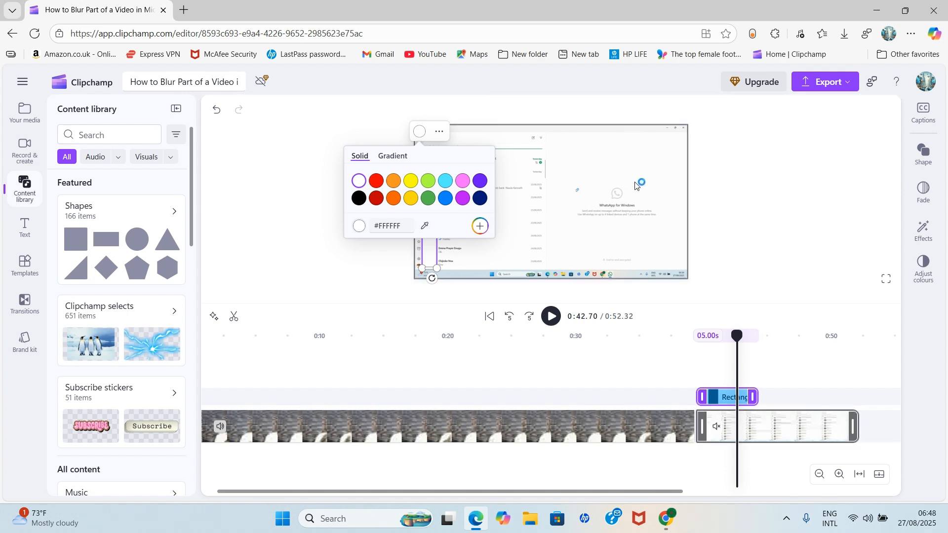
{"action": "left_click", "coordinate": [703, 170]}
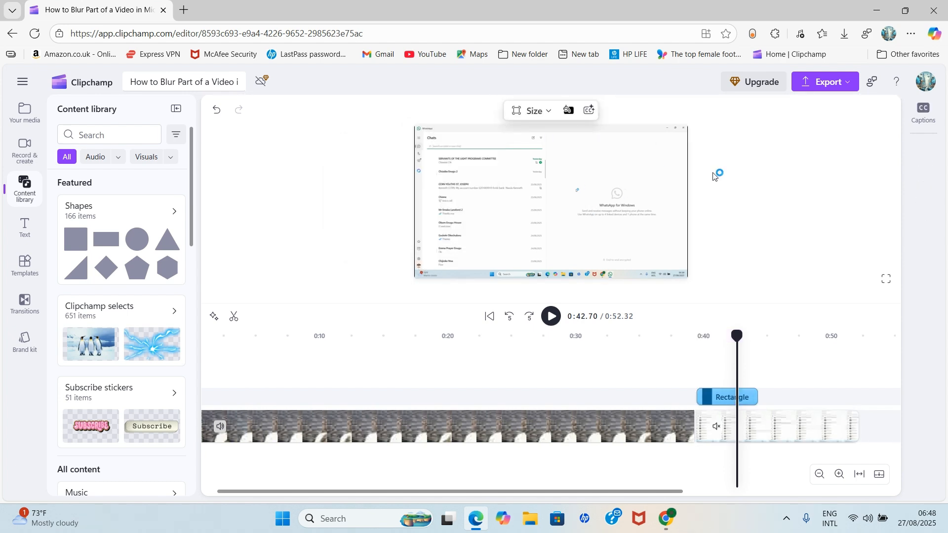
- Play back the WhatsApp section from its start to check how the white rectangle covers the profile pictures
{"action": "left_click", "coordinate": [695, 367]}
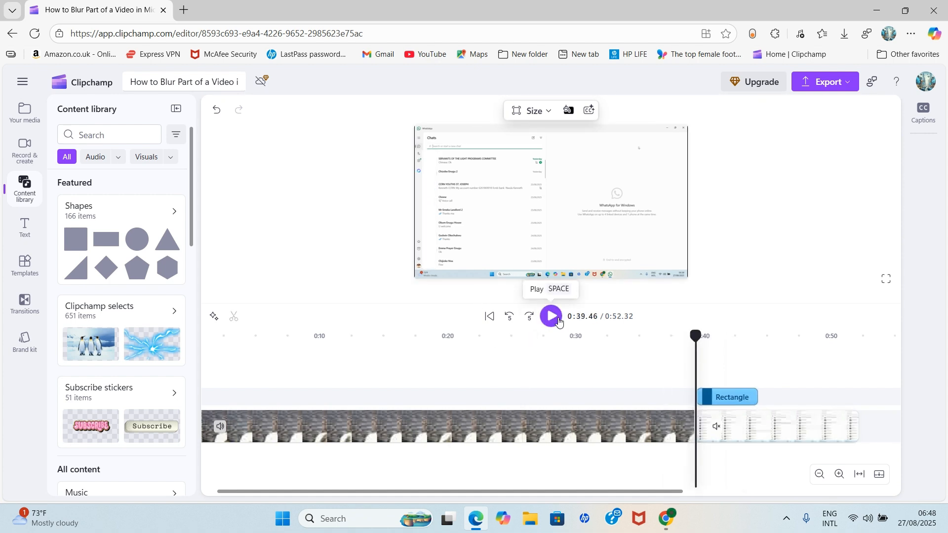
{"action": "left_click", "coordinate": [558, 322]}
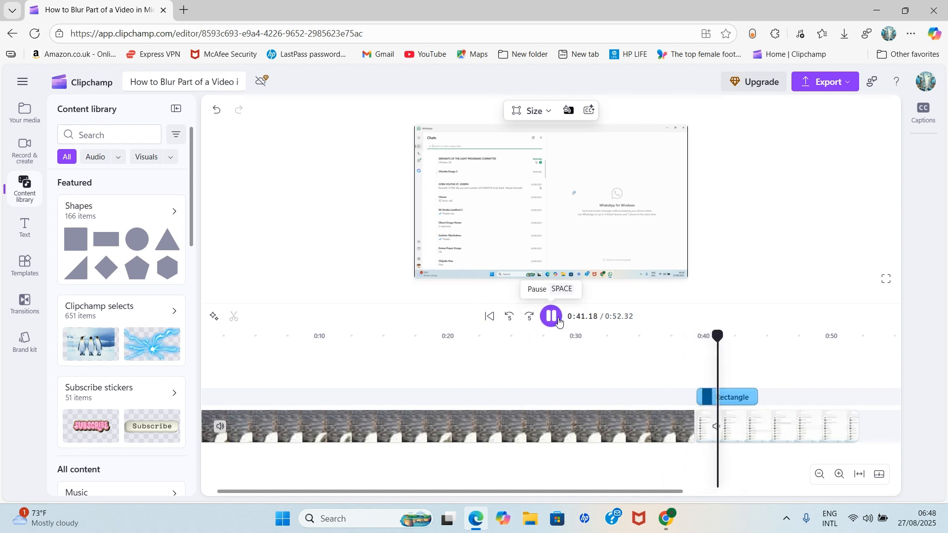
{"action": "left_click", "coordinate": [553, 318]}
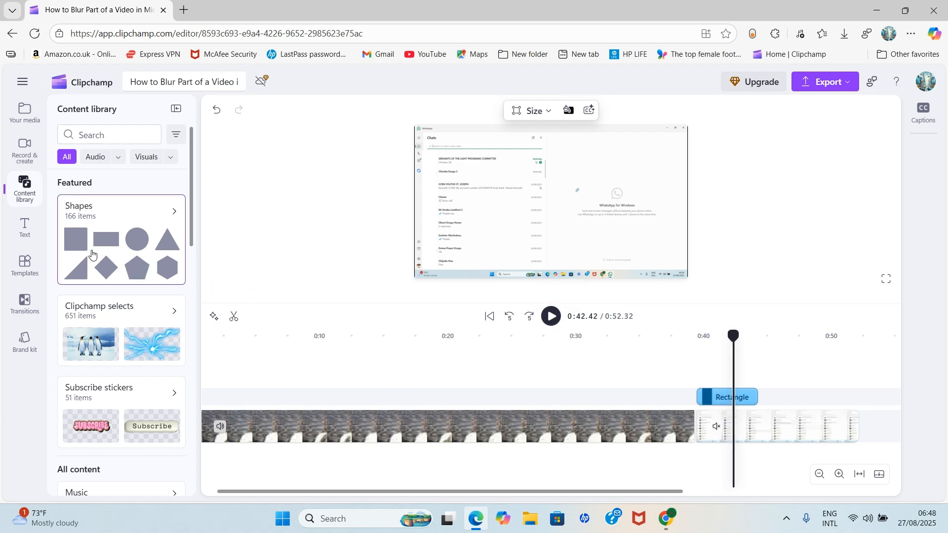
{"action": "mouse_move", "coordinate": [80, 253]}
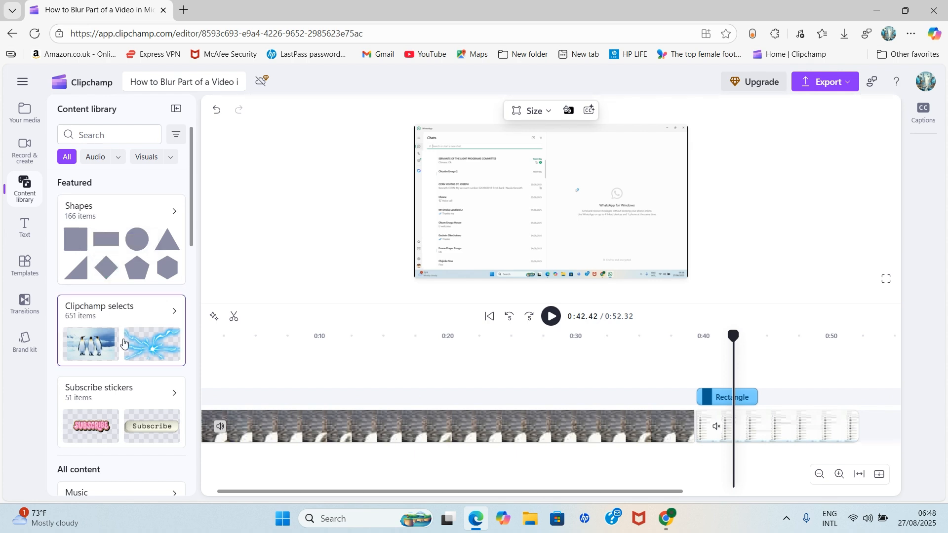
{"action": "scroll", "coordinate": [127, 365], "scroll_direction": "down", "scroll_amount": 1}
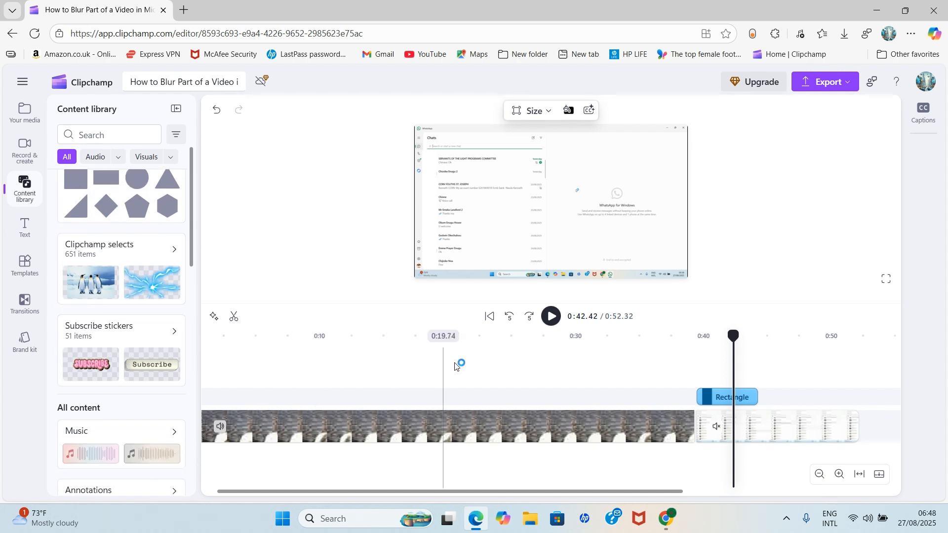